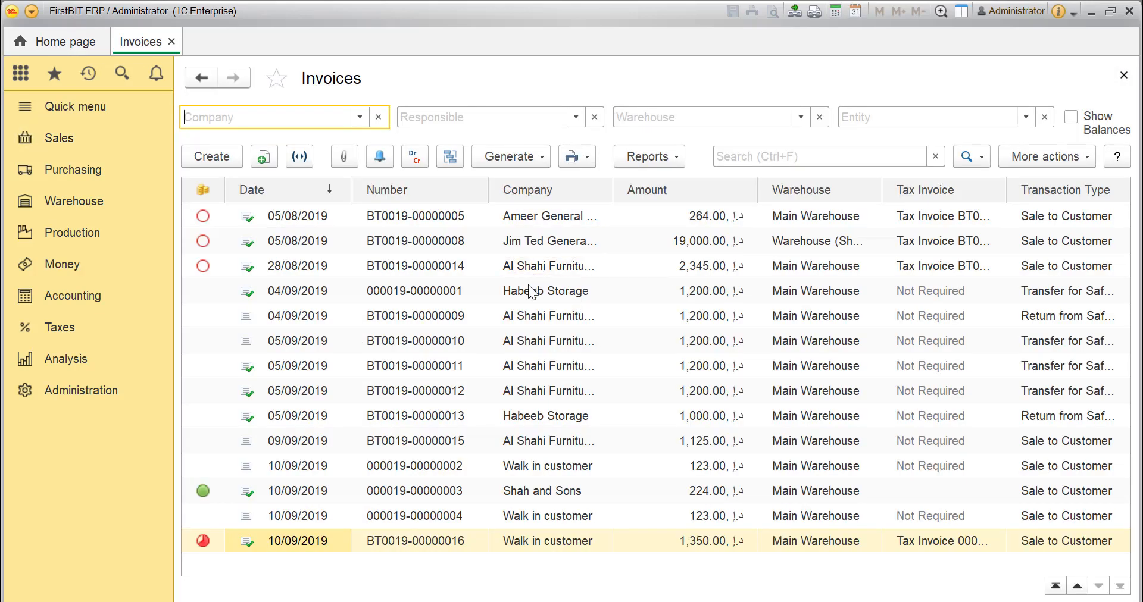
- Create a sales invoice for Walk in customer under Main Contract, with BIT Technologies as the entity
click(227, 155)
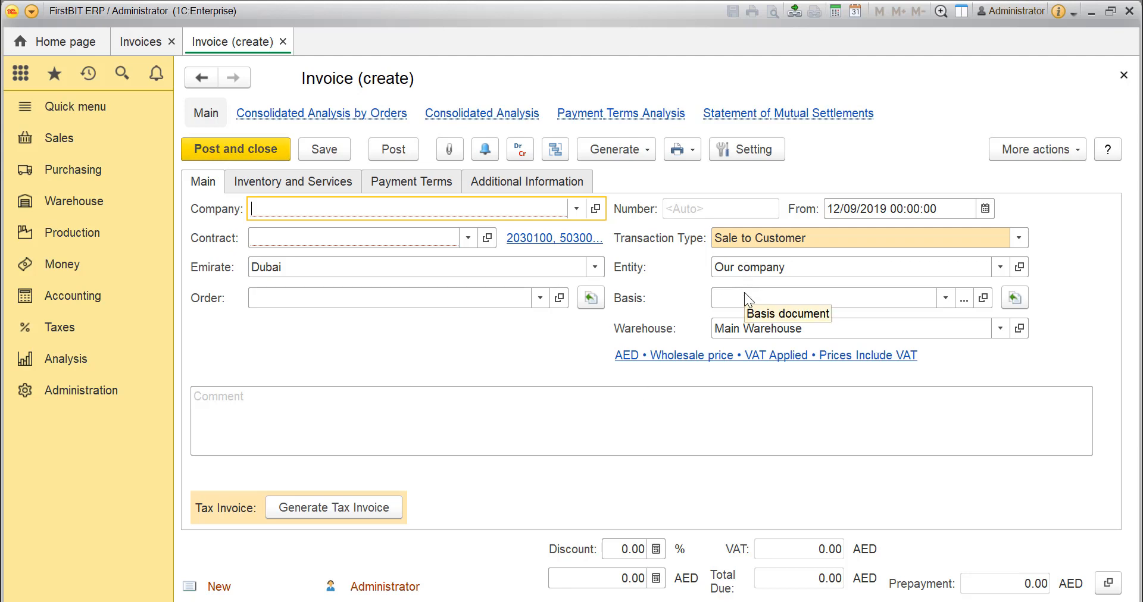
click(351, 209)
click(338, 234)
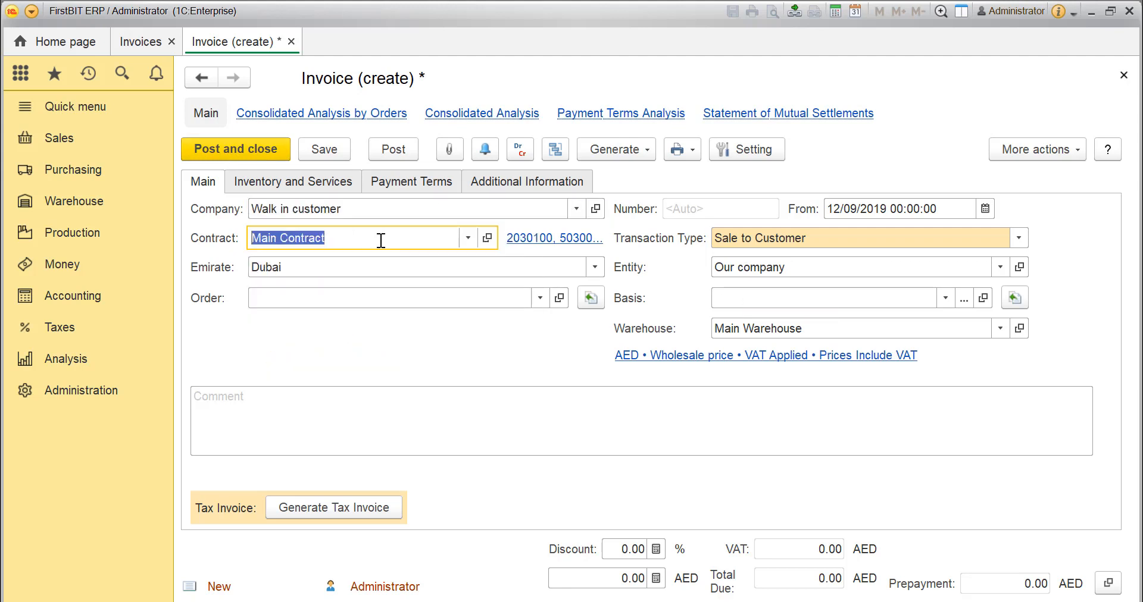
click(736, 239)
click(777, 263)
click(780, 268)
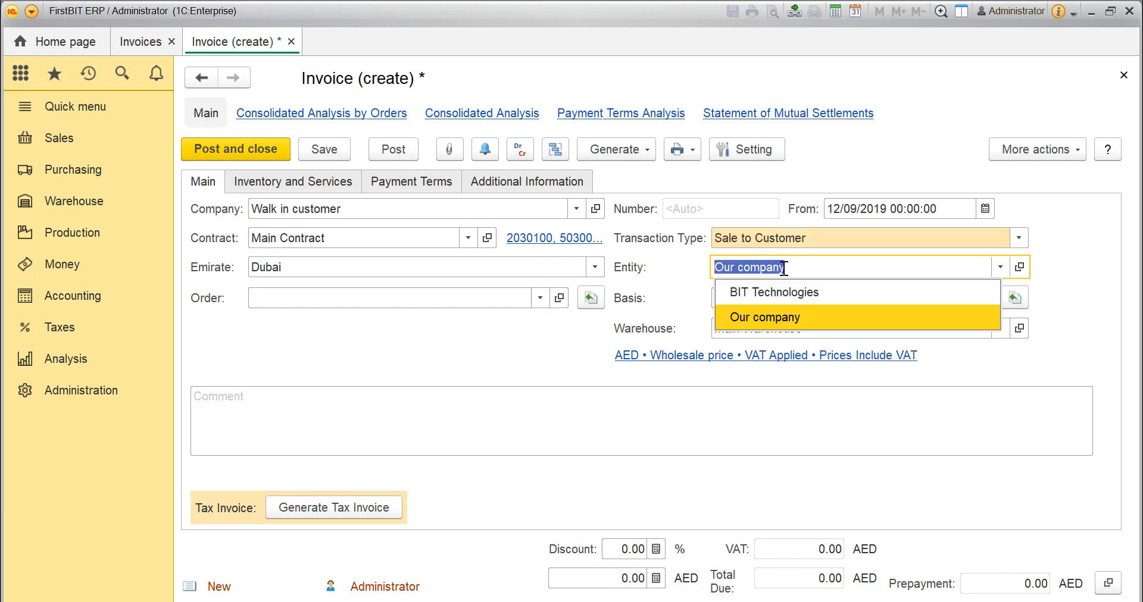
click(774, 290)
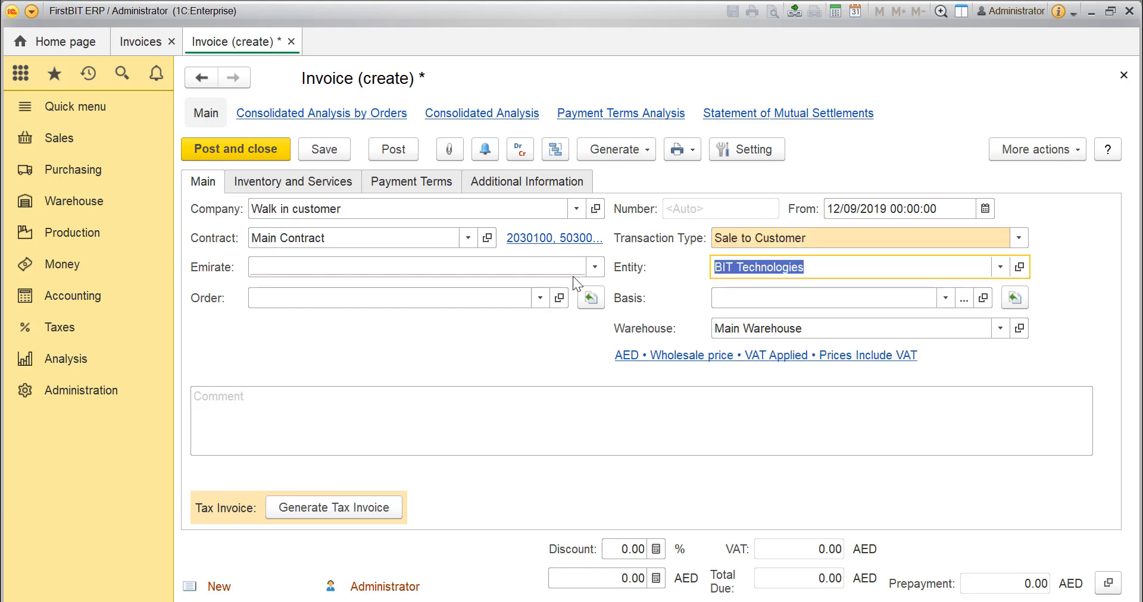
- Check the invoice's price and tax settings against the VAT formulas in Notepad, accept them, and set the emirate to Abu Dhabi
click(706, 358)
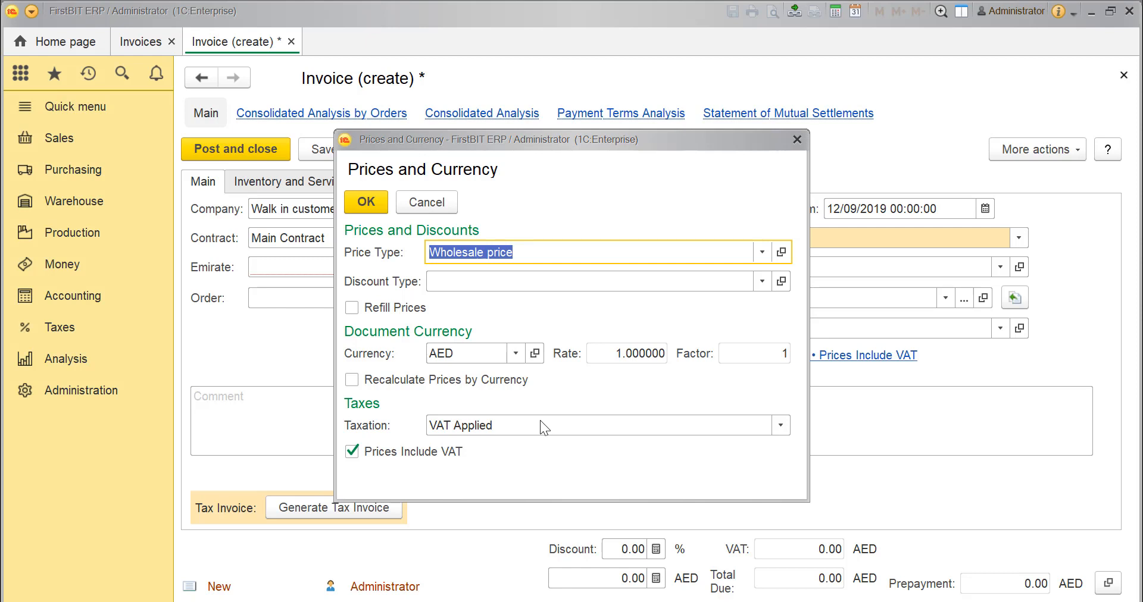
key(alt+Tab)
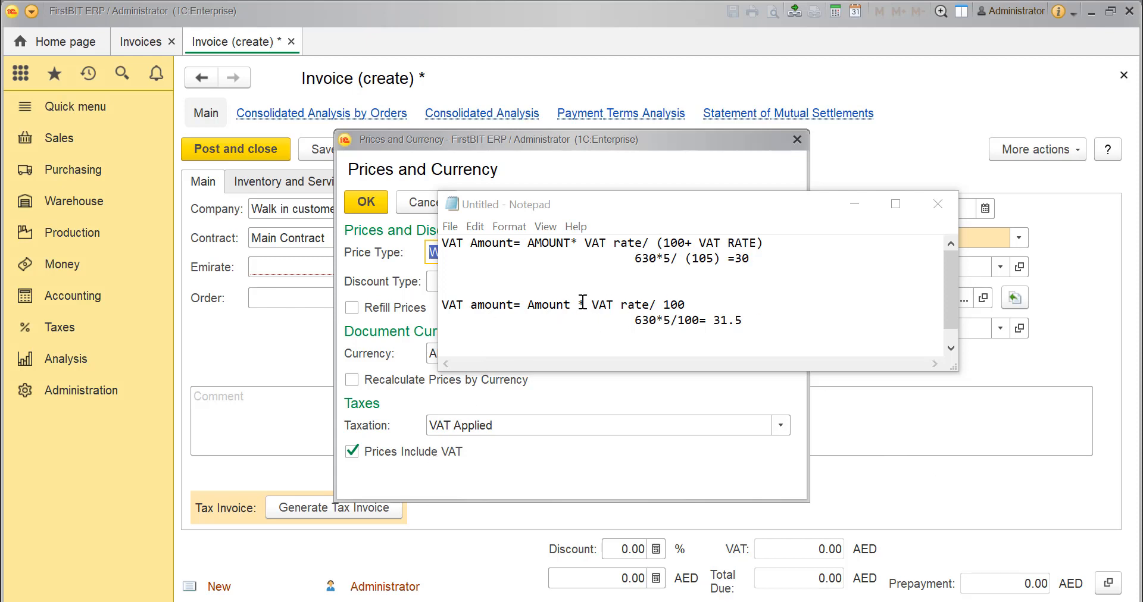
click(607, 305)
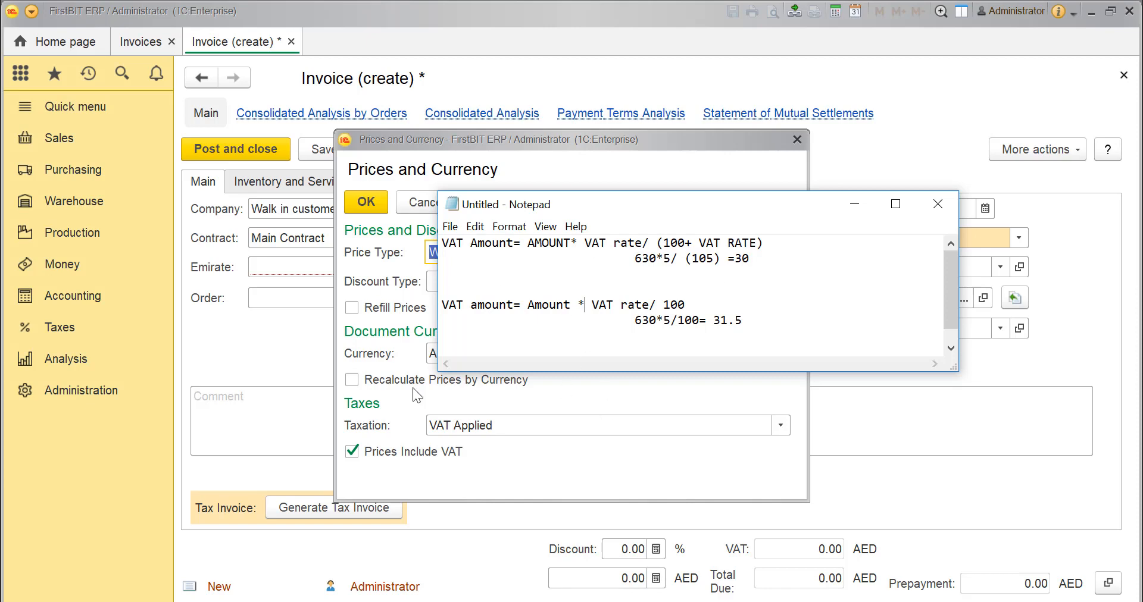
click(473, 459)
click(381, 202)
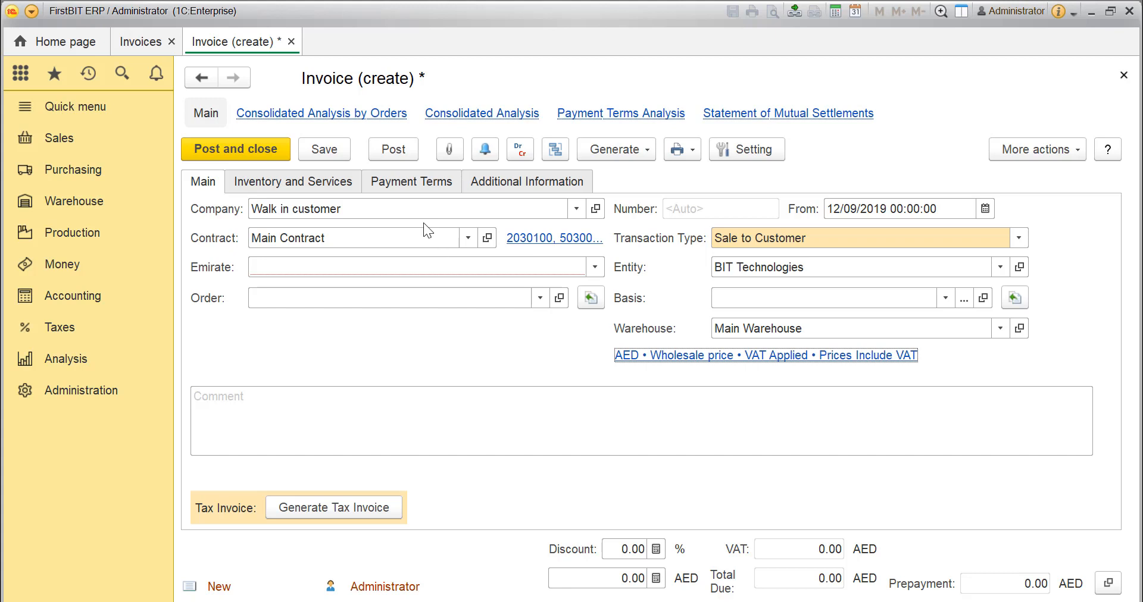
click(470, 264)
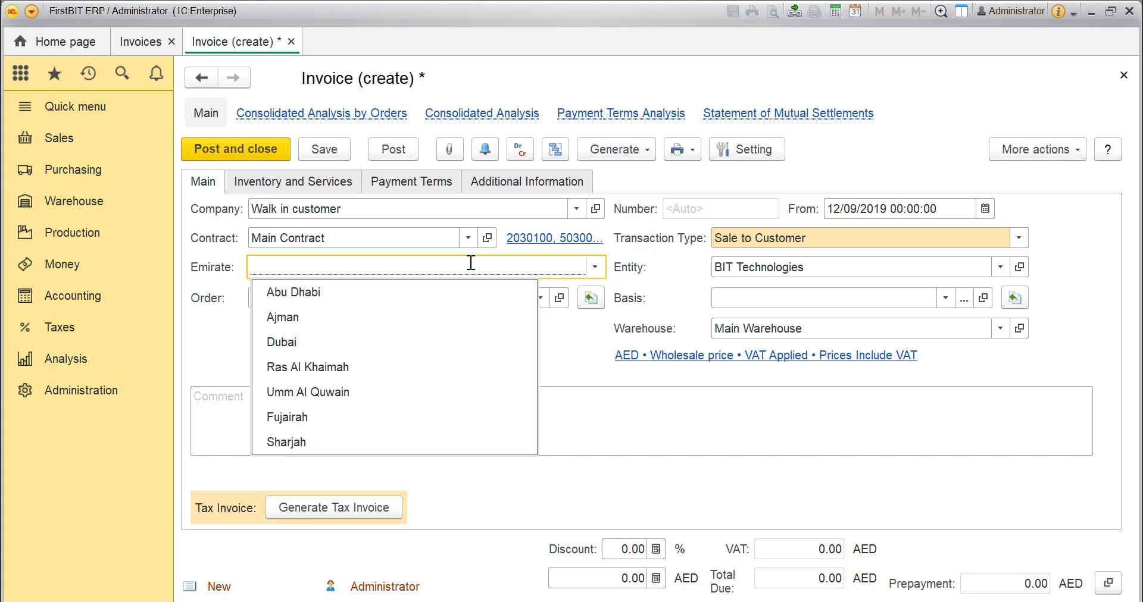
click(416, 301)
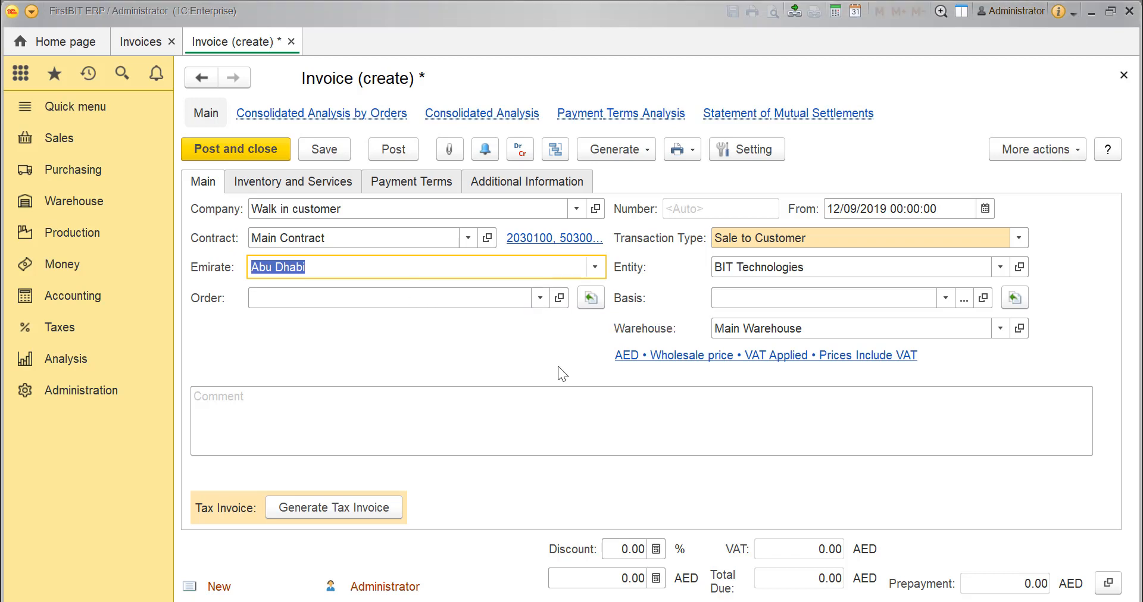
- Add an Office Cabinet line with quantity 1 and price 244.00, and check its VAT and total columns
click(330, 180)
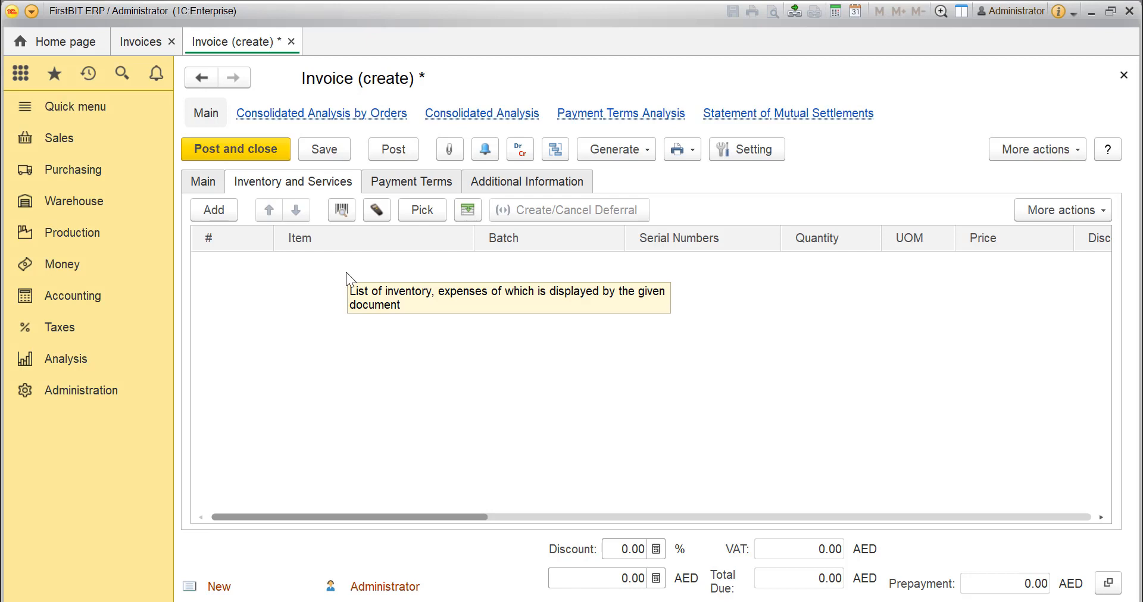
click(226, 211)
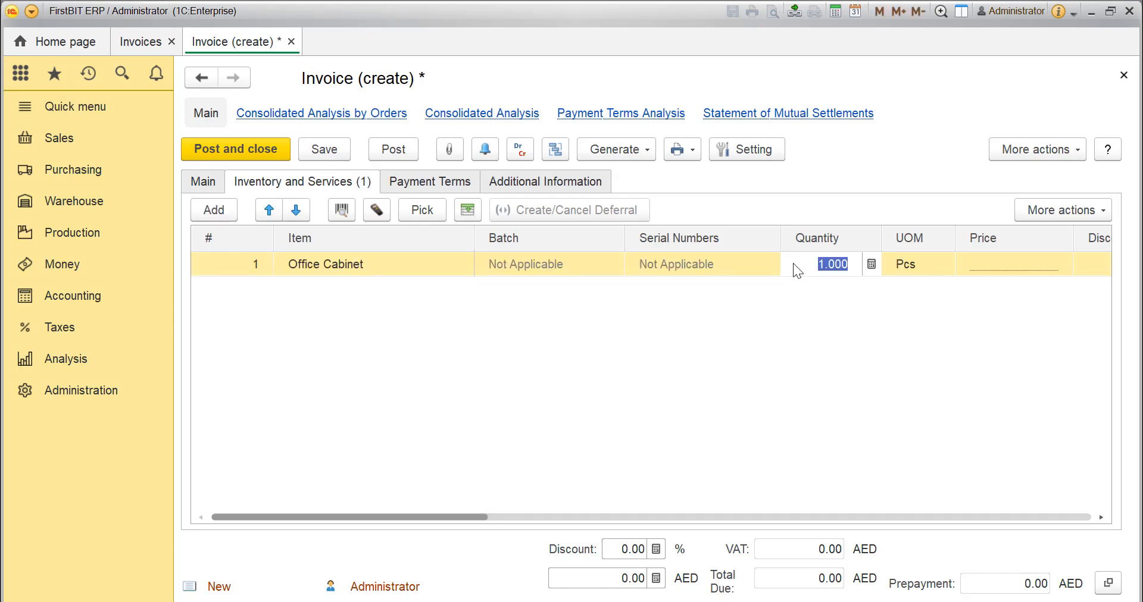
click(982, 264)
text(244)
key(Return)
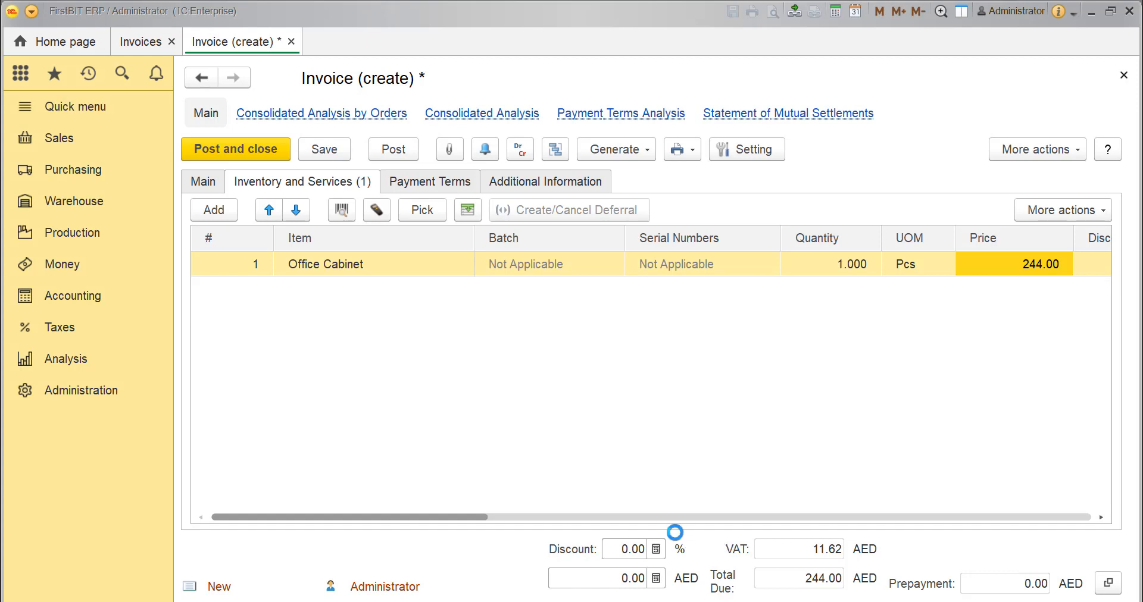
drag(476, 517, 928, 563)
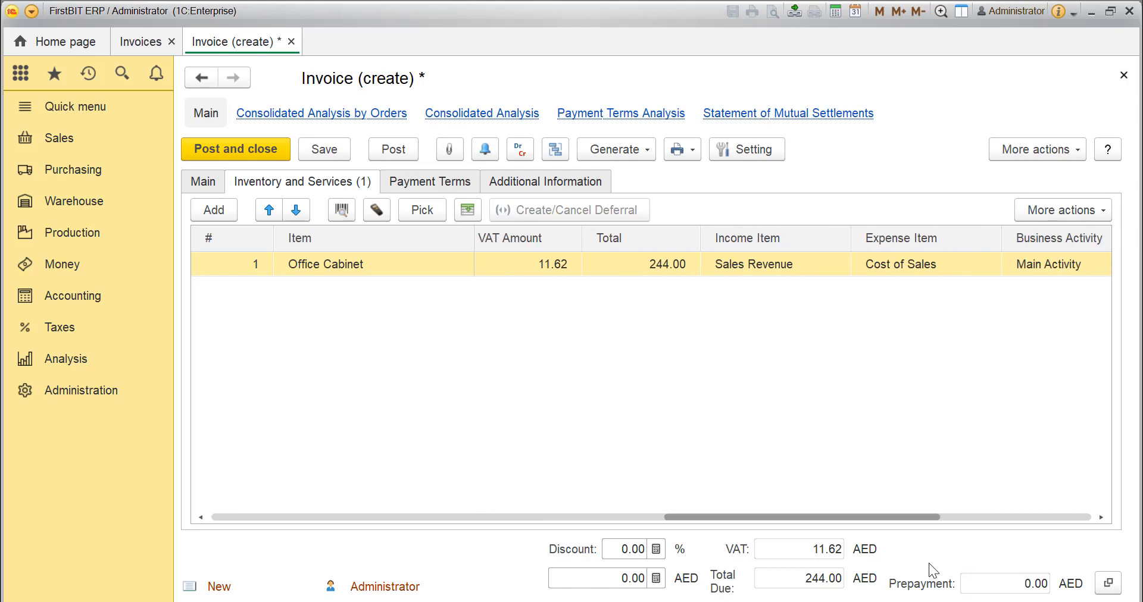
drag(775, 515, 650, 521)
- Set the consignee to Walk in customer, assign the responsible person, and post the invoice
click(430, 184)
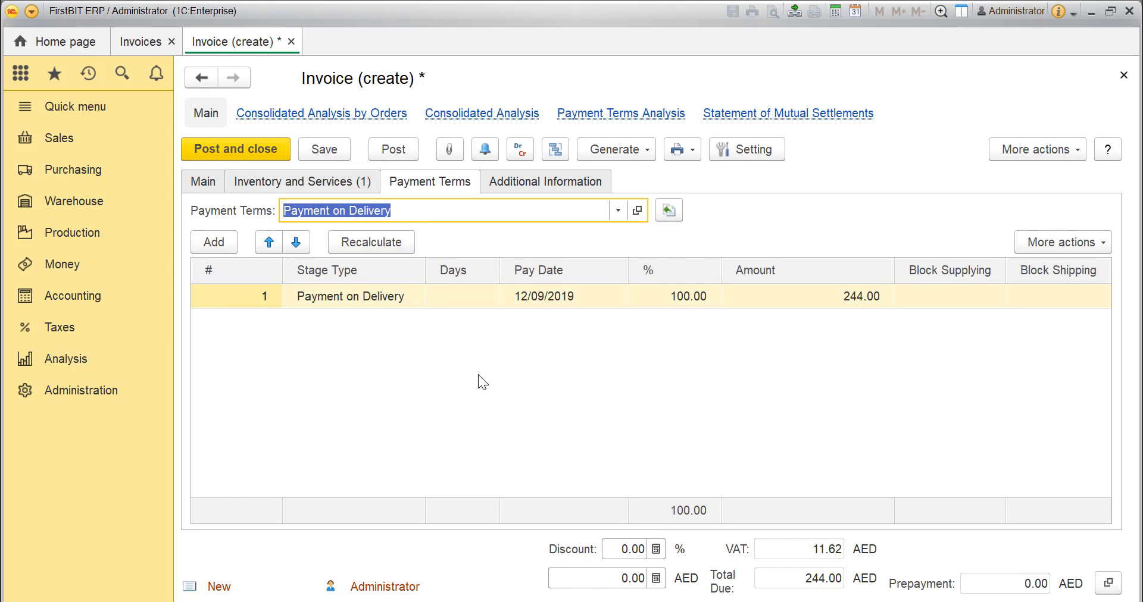
click(512, 183)
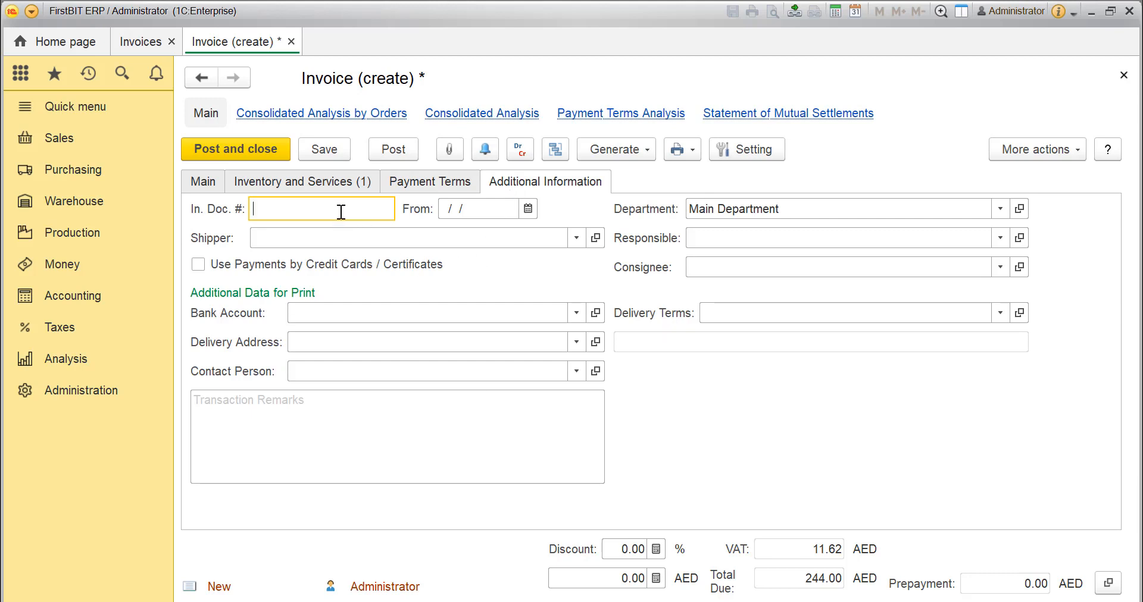
click(507, 211)
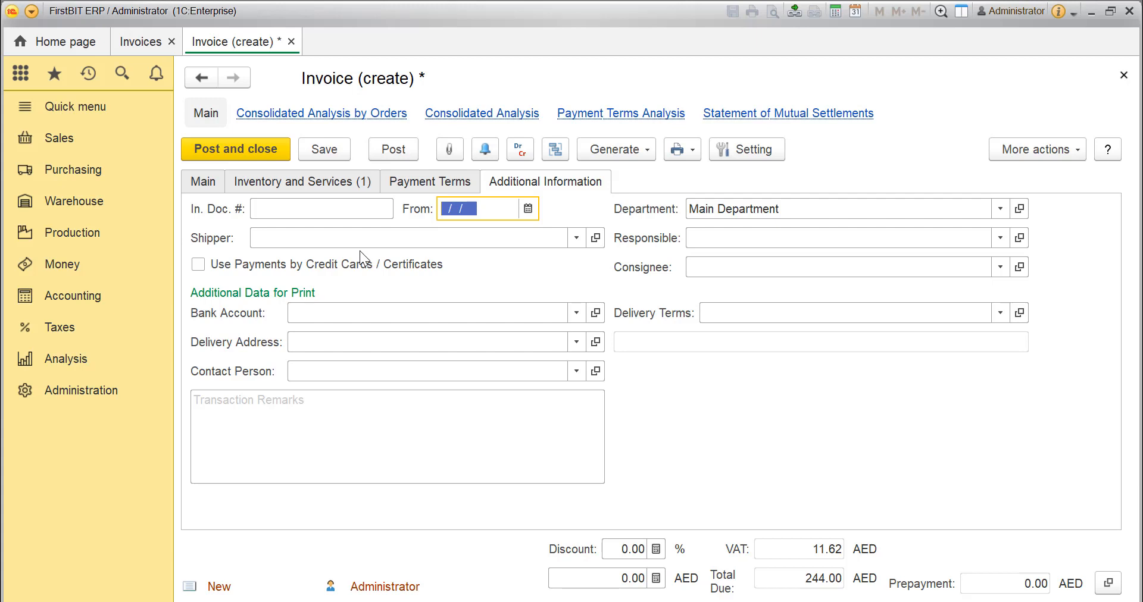
click(801, 267)
click(804, 287)
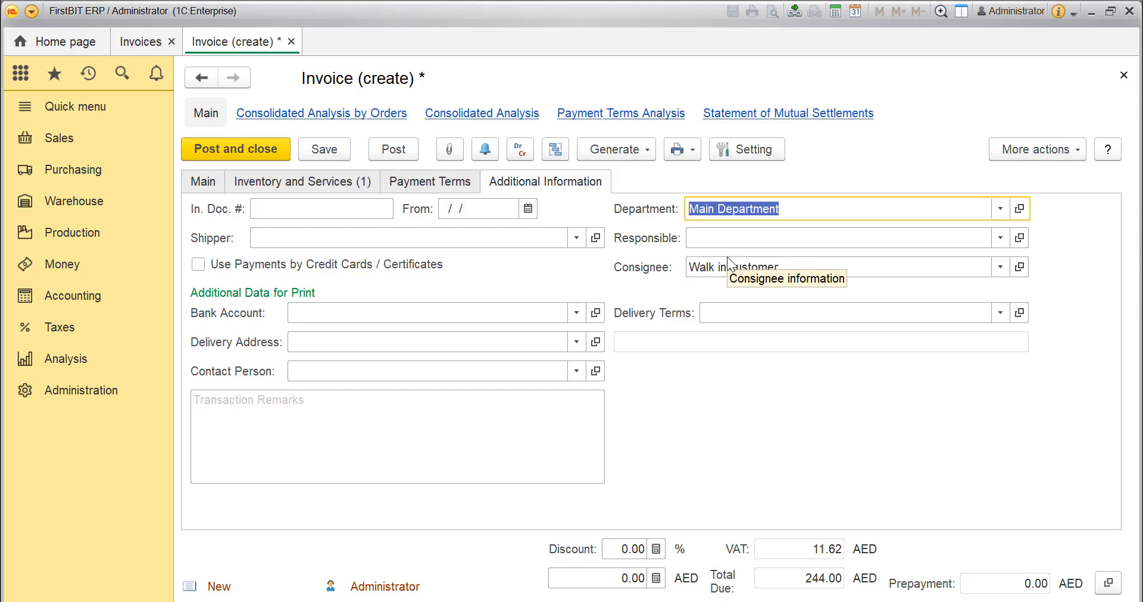
click(752, 241)
click(714, 262)
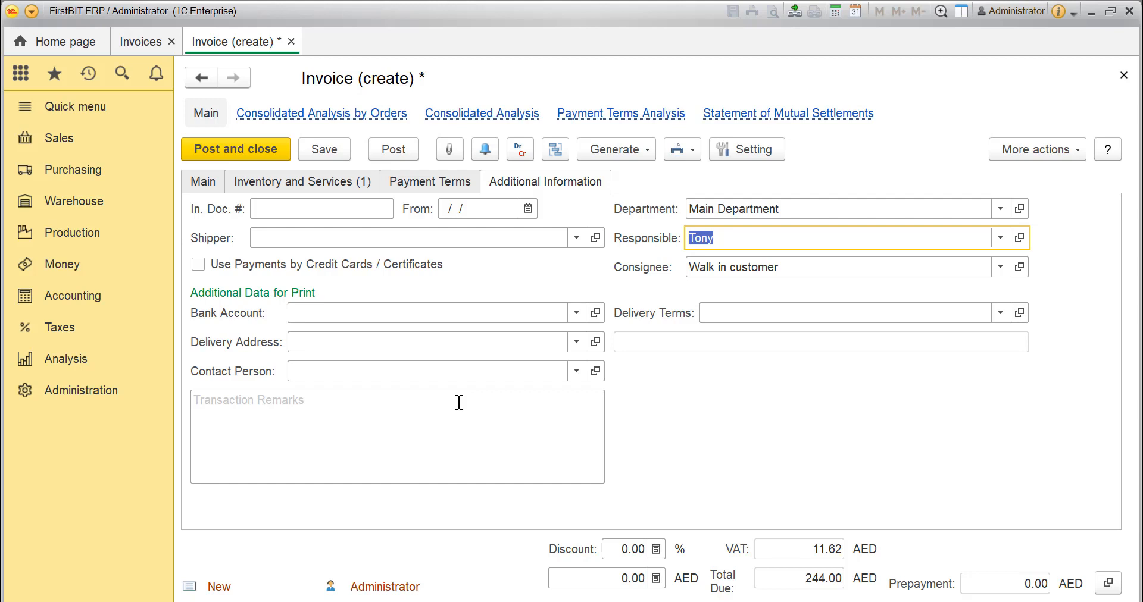
click(400, 149)
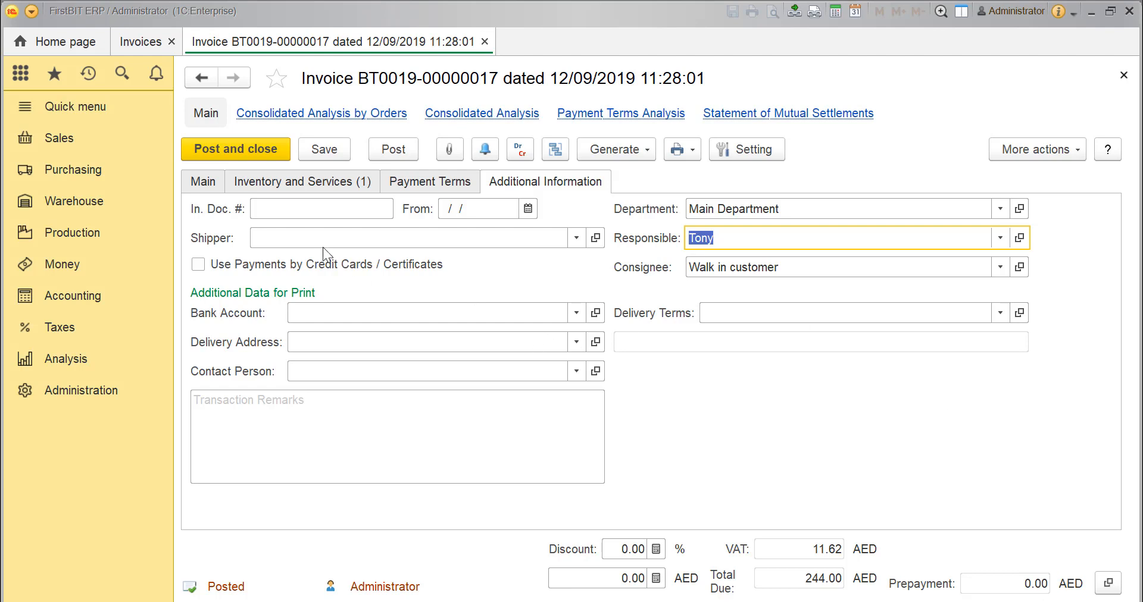
- Generate a tax invoice from the posted sales invoice and post it
click(200, 185)
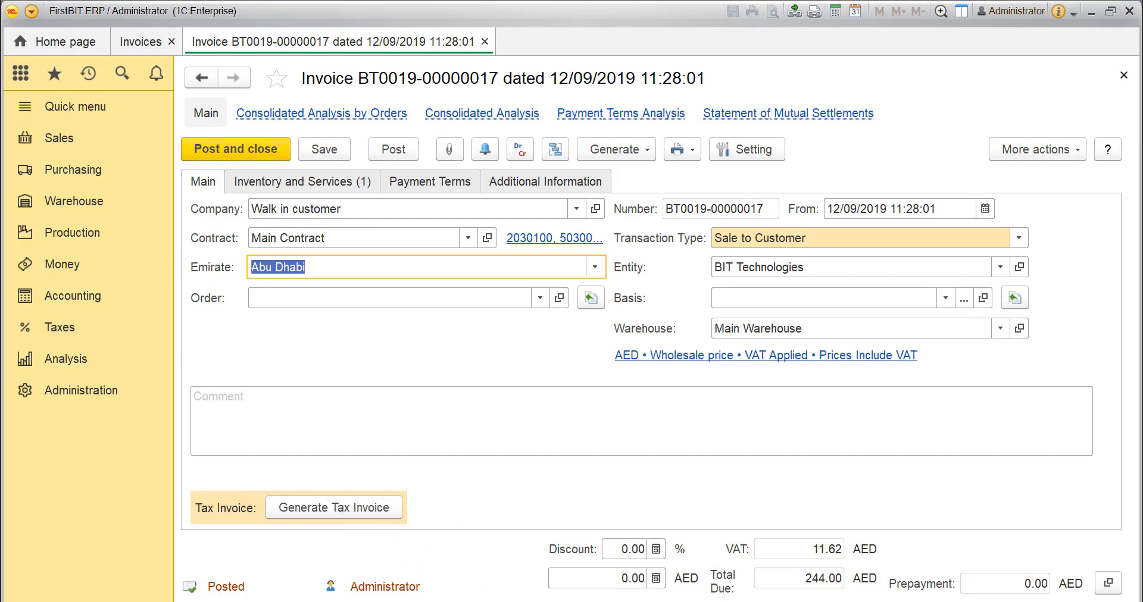
click(644, 151)
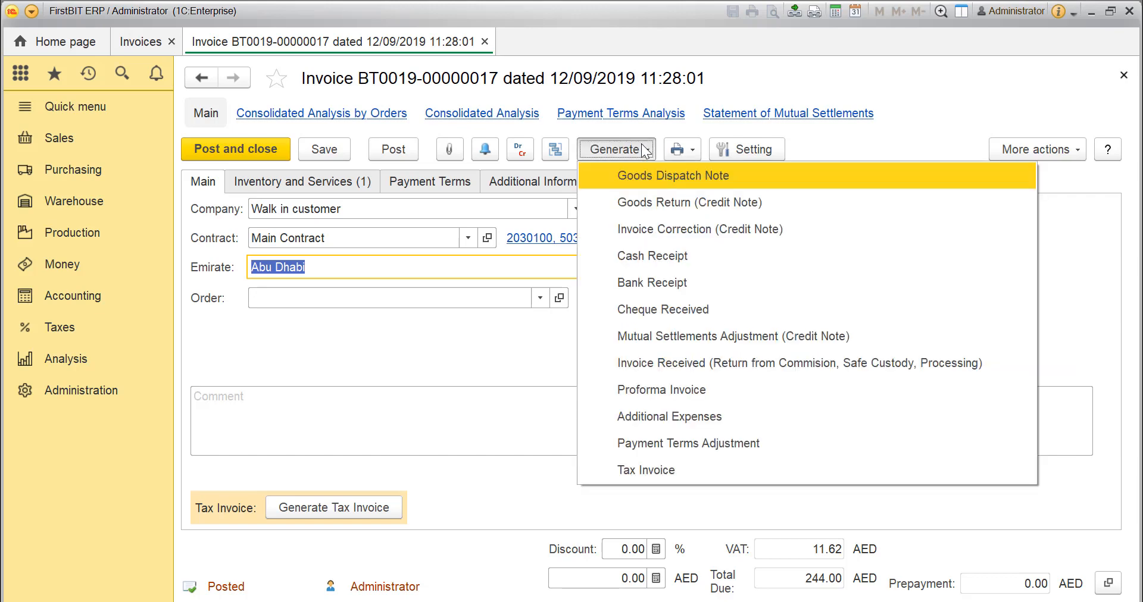
click(659, 471)
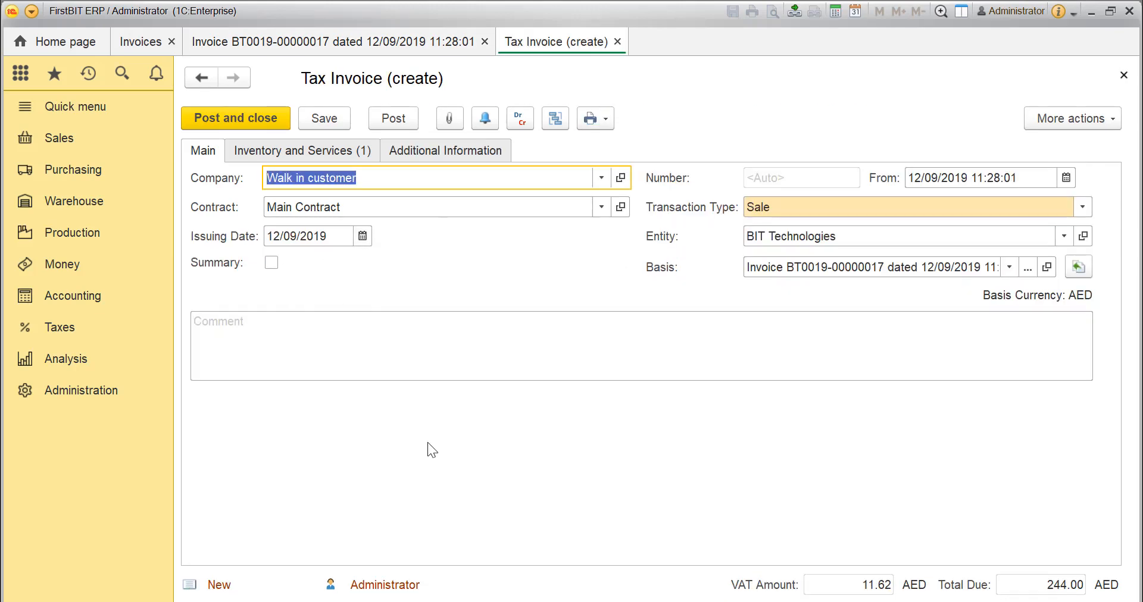
click(393, 119)
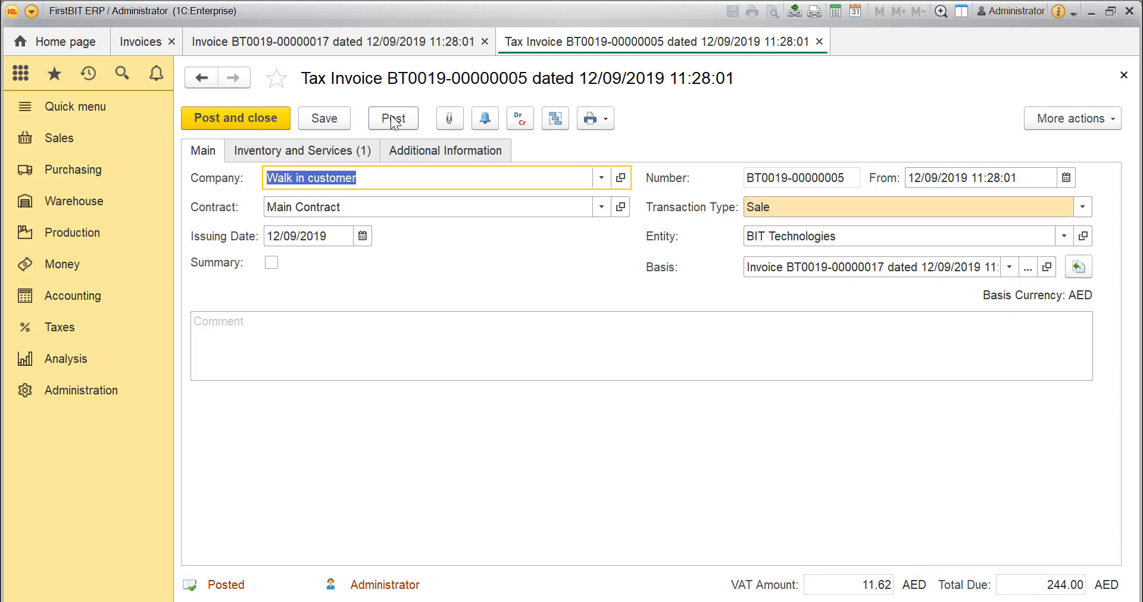
click(393, 120)
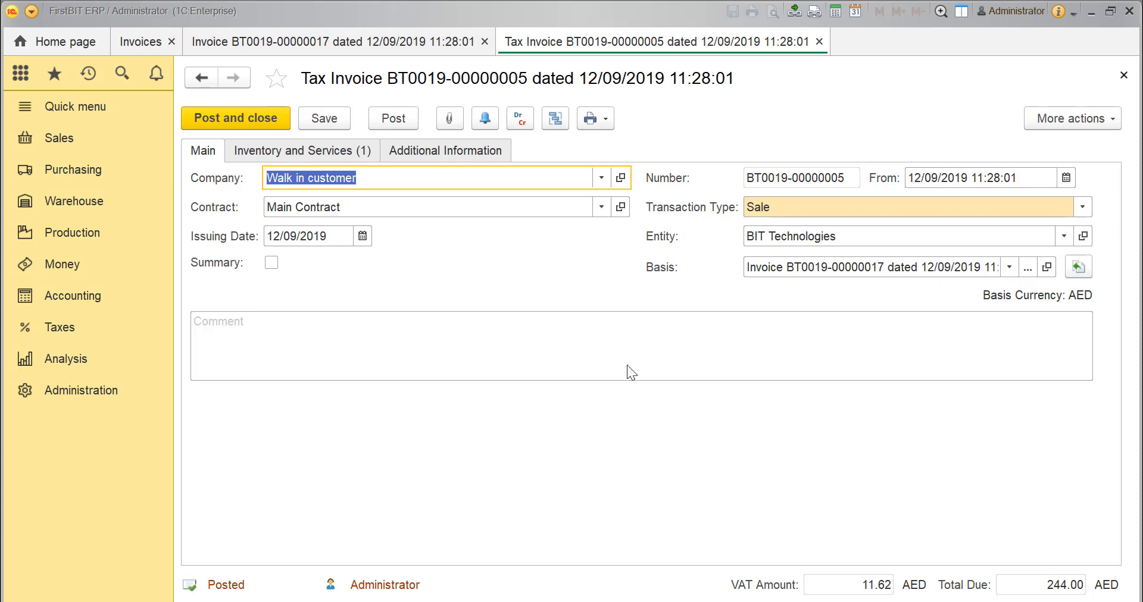
- Open the Tax Invoice Landscape print form and examine its number, dates, issuer and recipient details, item line, and VAT totals
click(594, 119)
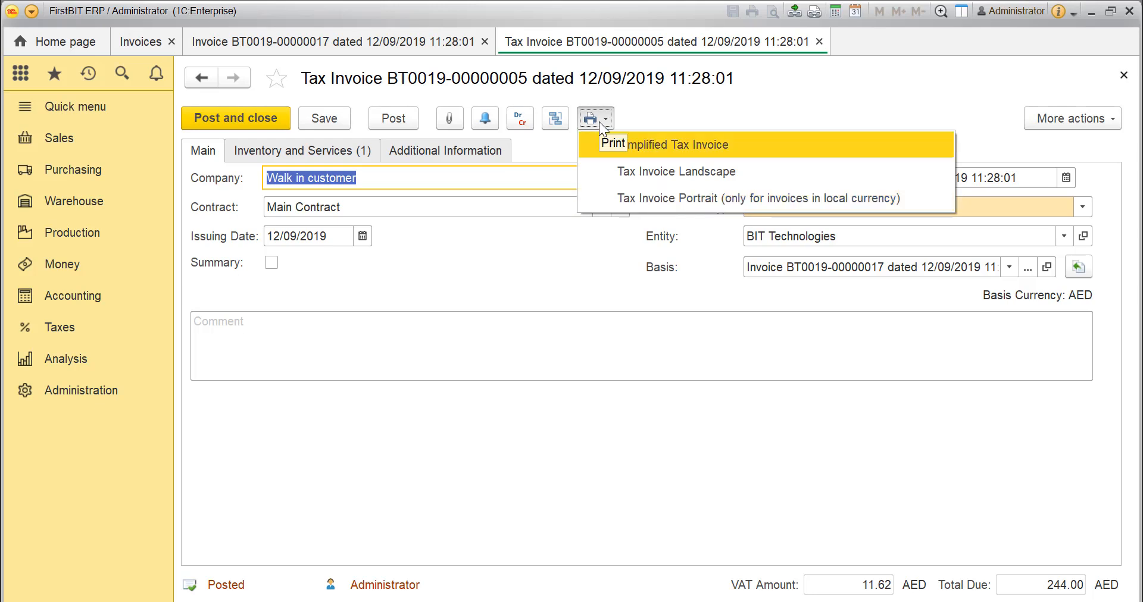
click(638, 171)
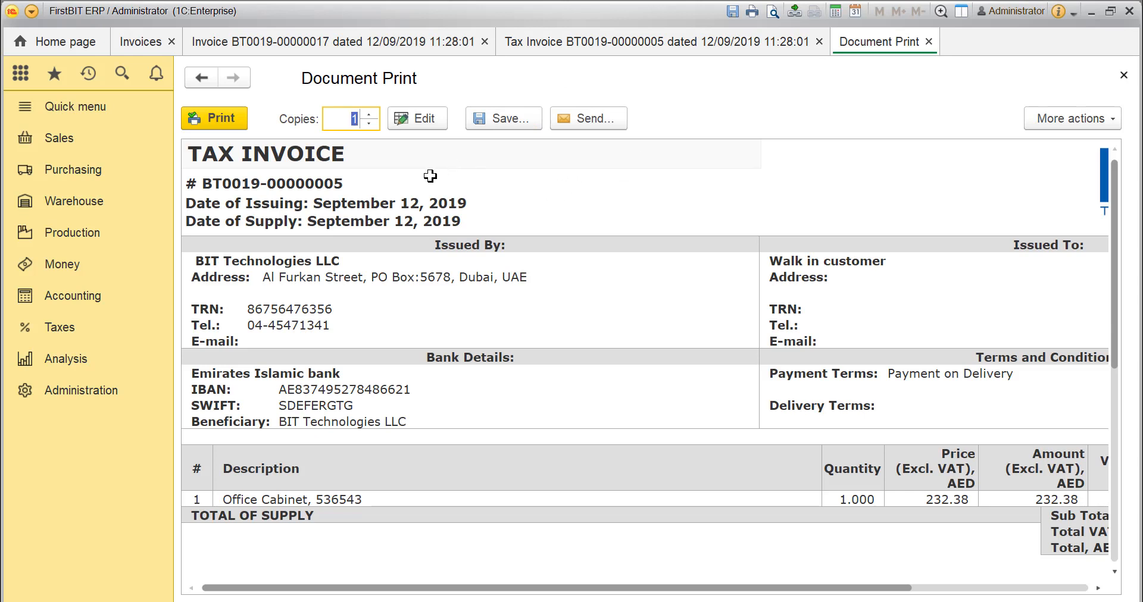
click(308, 150)
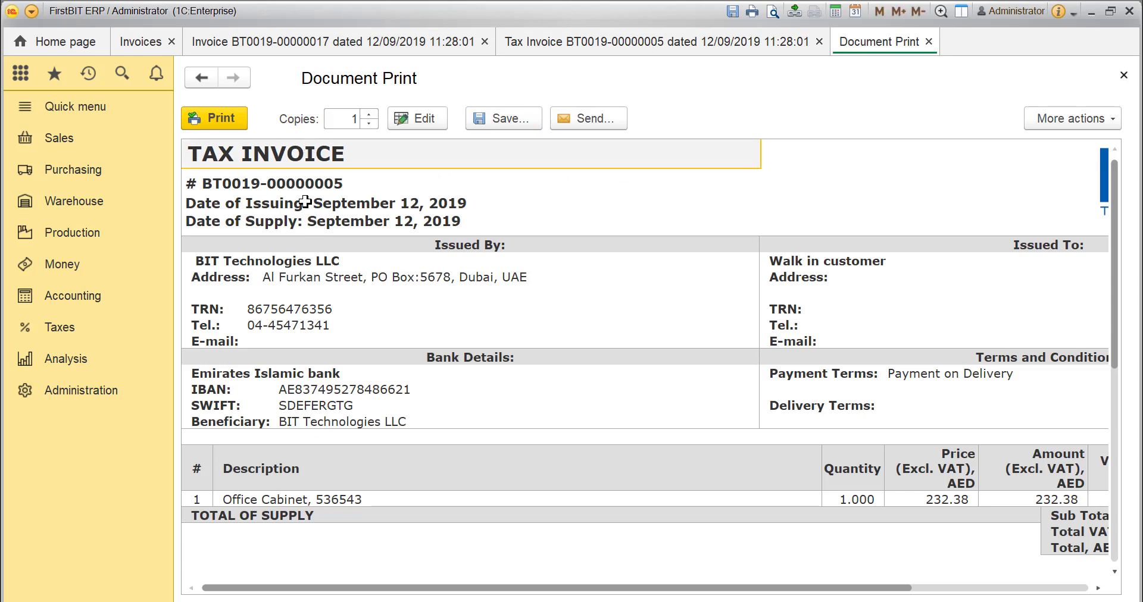
click(304, 264)
click(902, 269)
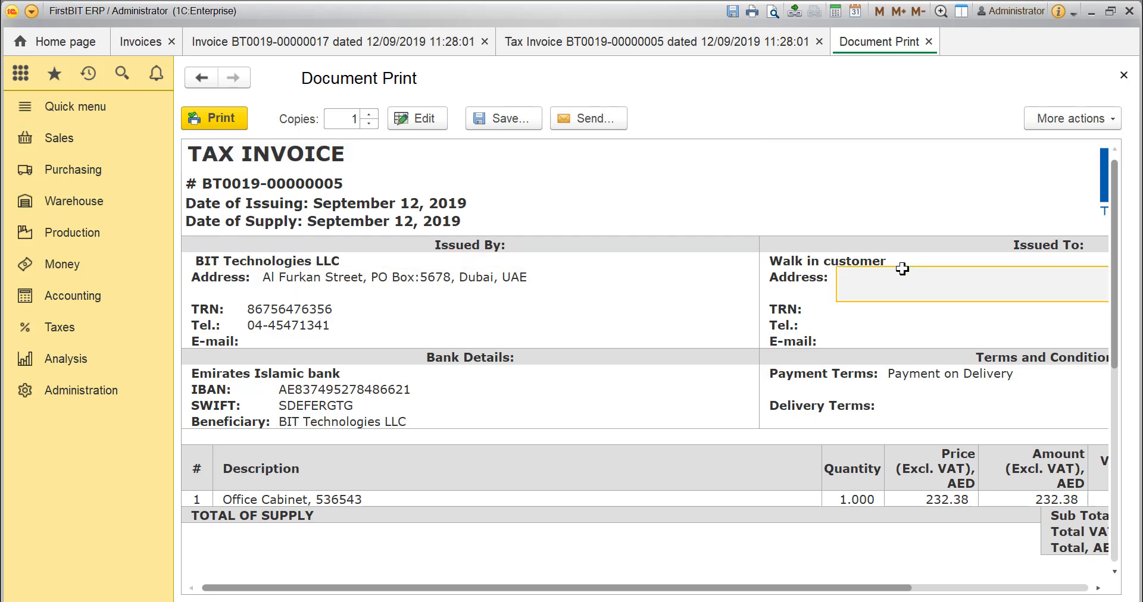
click(323, 183)
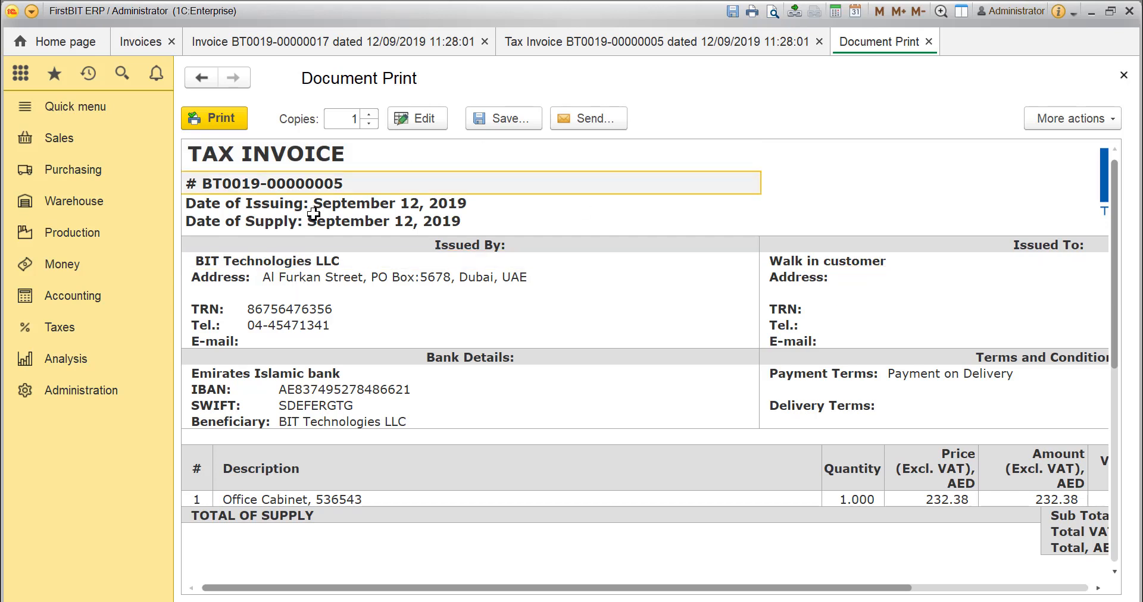
click(332, 202)
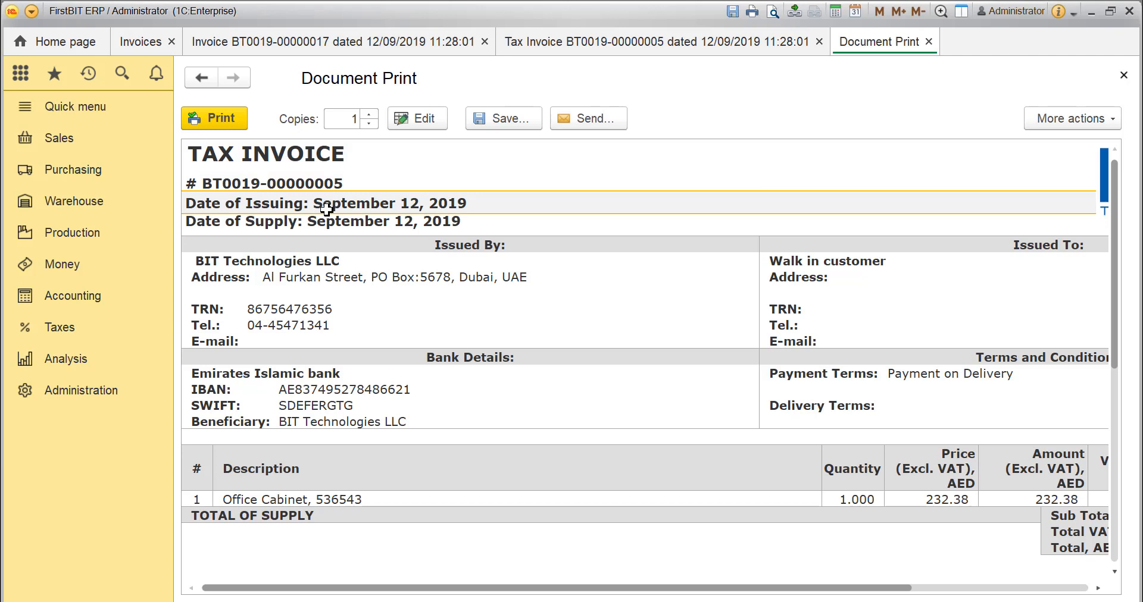
click(330, 221)
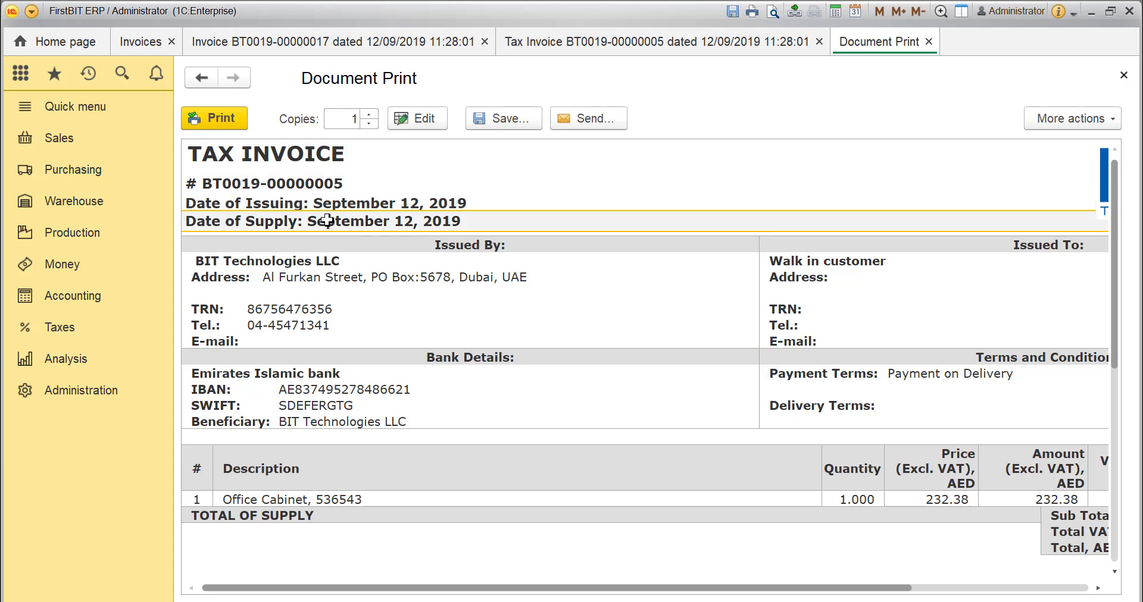
click(373, 500)
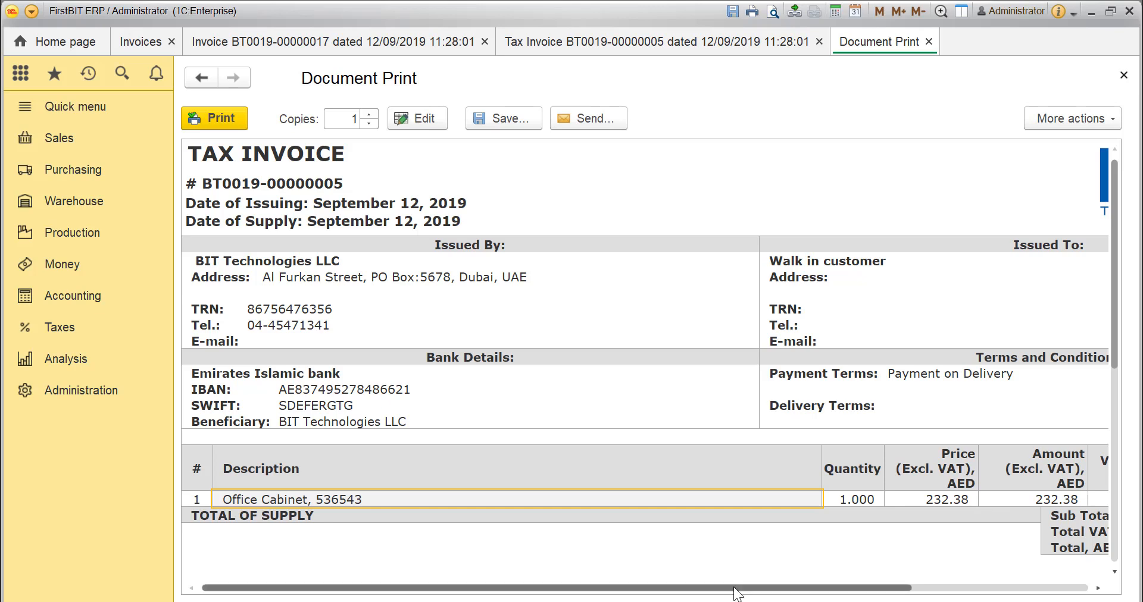
drag(738, 589, 974, 595)
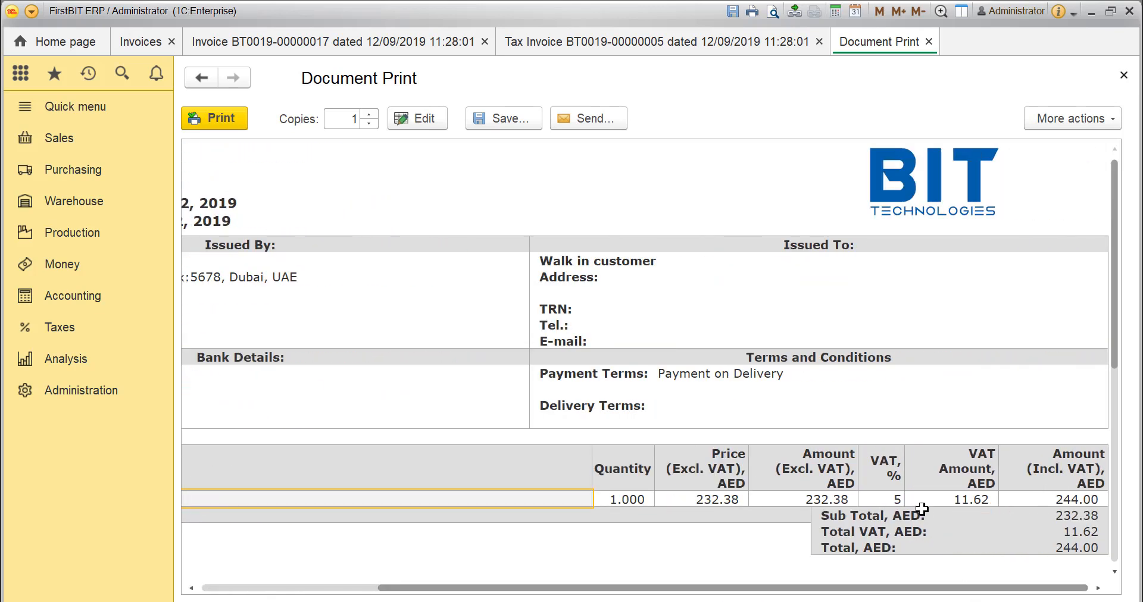
click(904, 515)
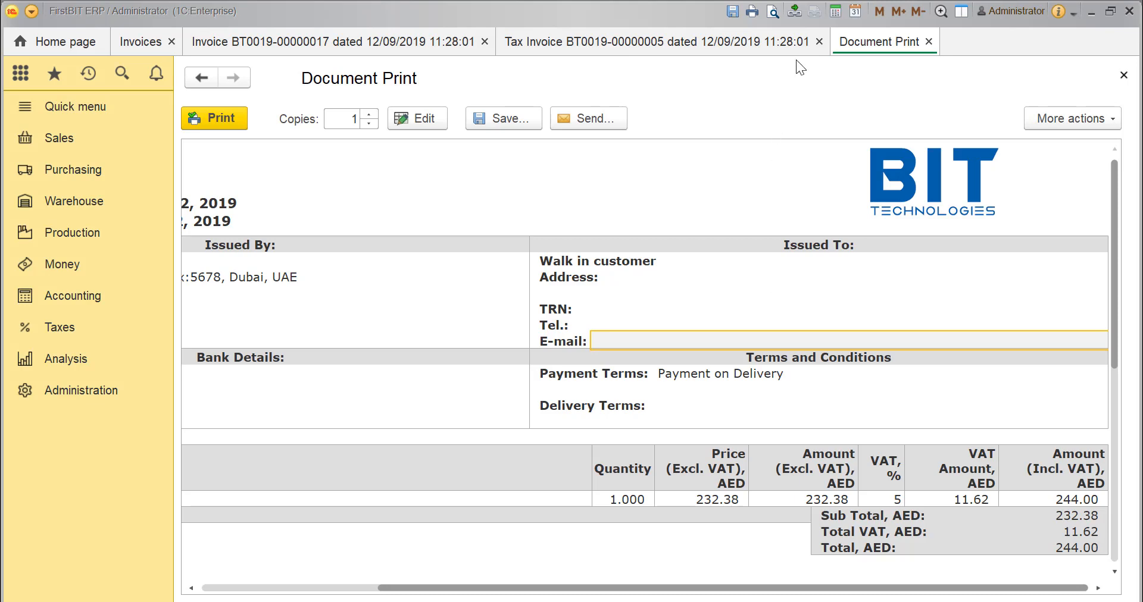
- Open the tax invoice's short print form with VAT-inclusive prices and examine its issuer, issuing date and item line
click(751, 38)
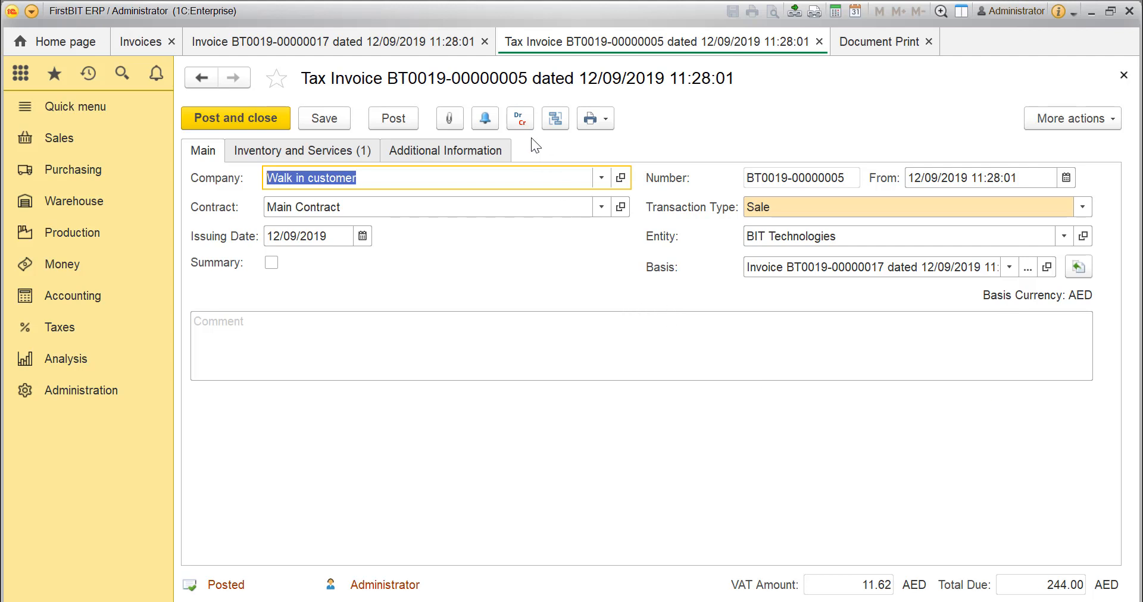
click(595, 118)
click(620, 138)
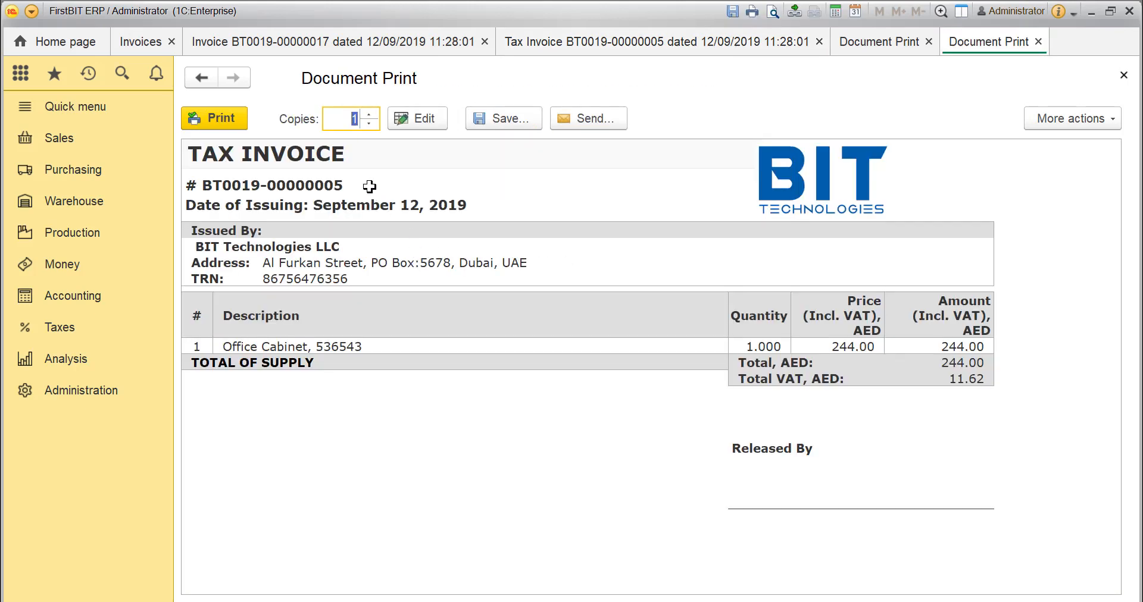
click(302, 247)
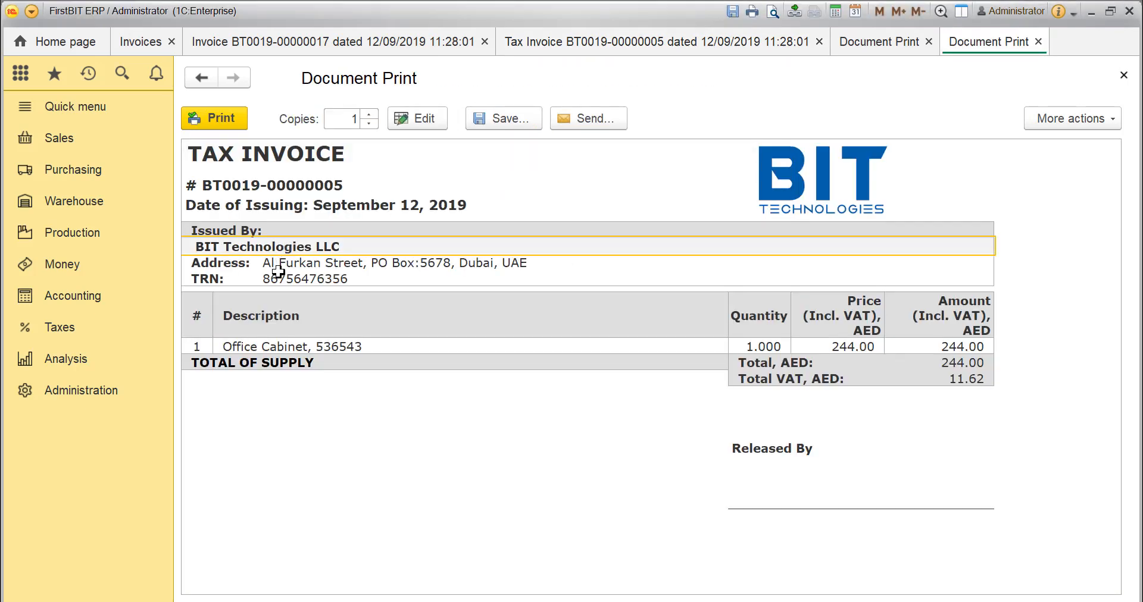
click(269, 204)
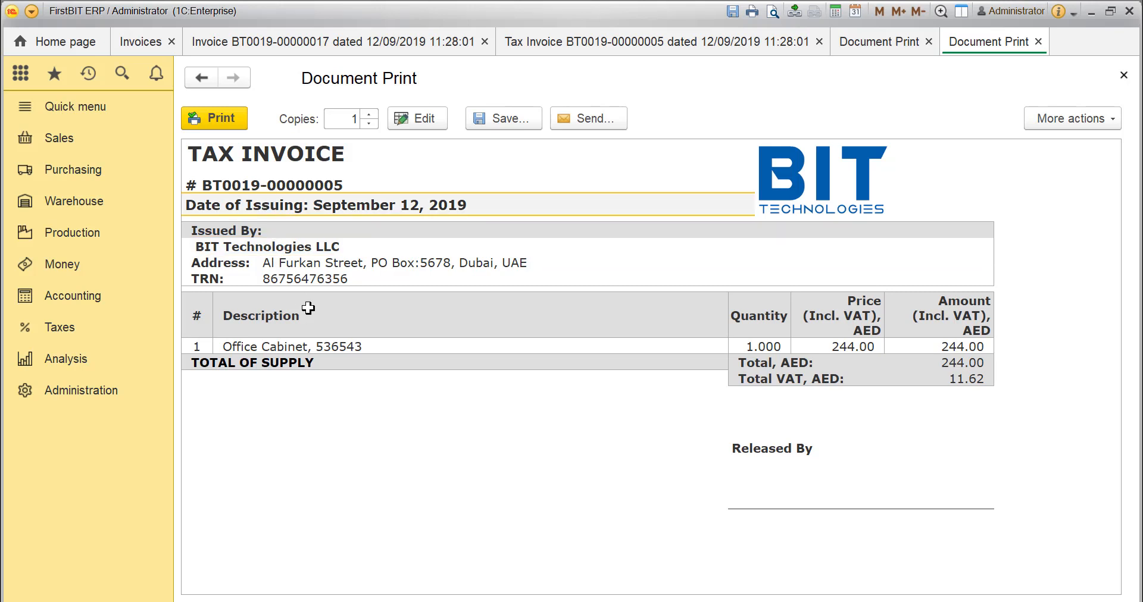
click(357, 349)
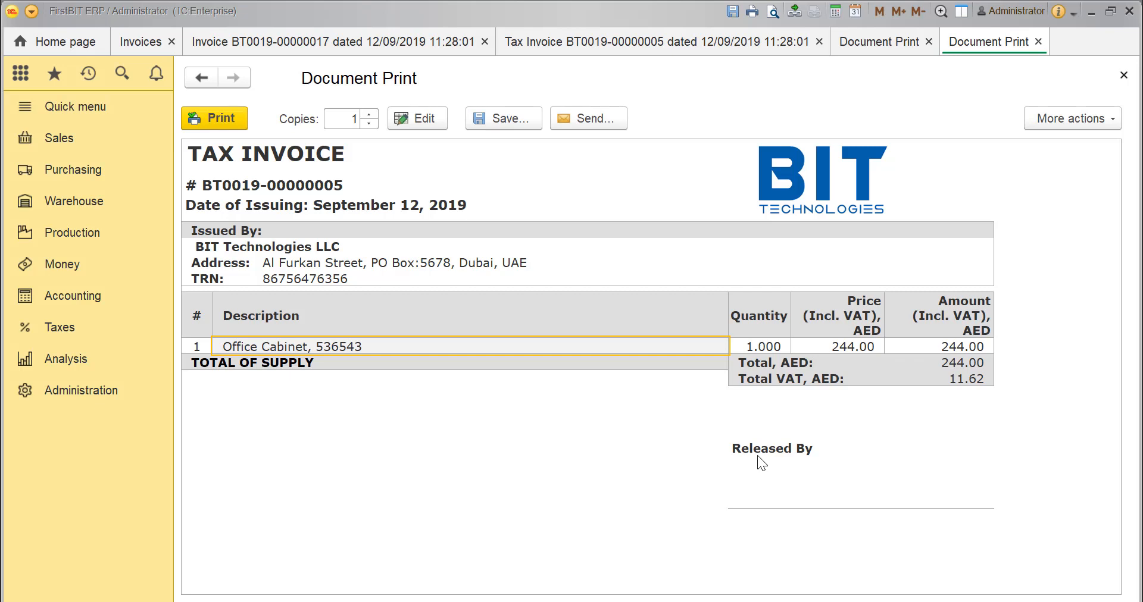
- From the sales invoices list, generate one summary tax invoice for the Walk in customer invoices of 425.00 and 123.00, and post it
click(90, 142)
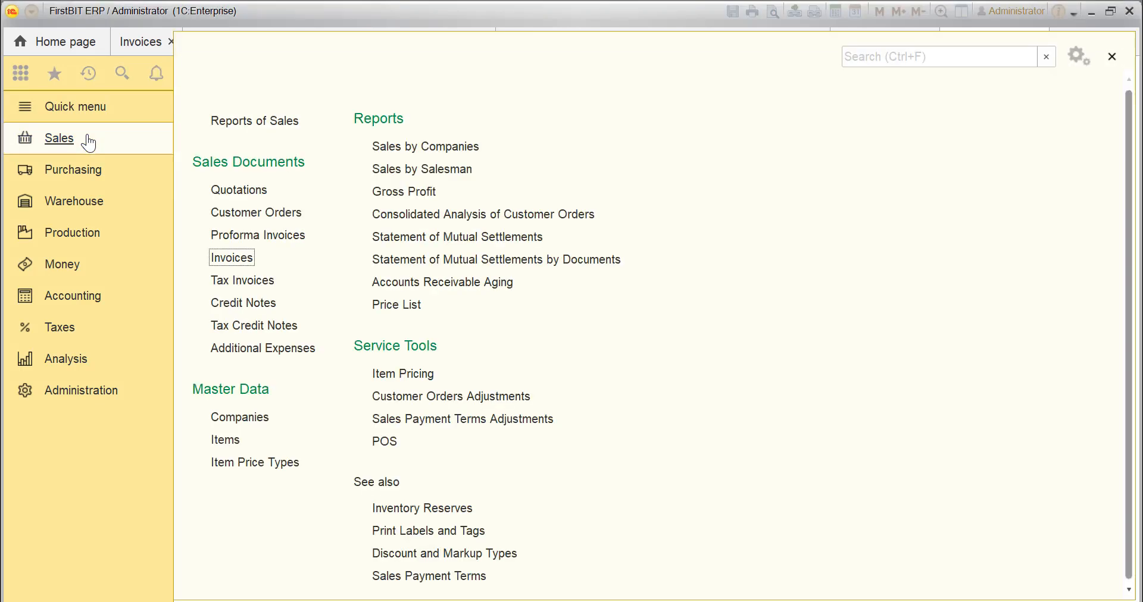
click(244, 262)
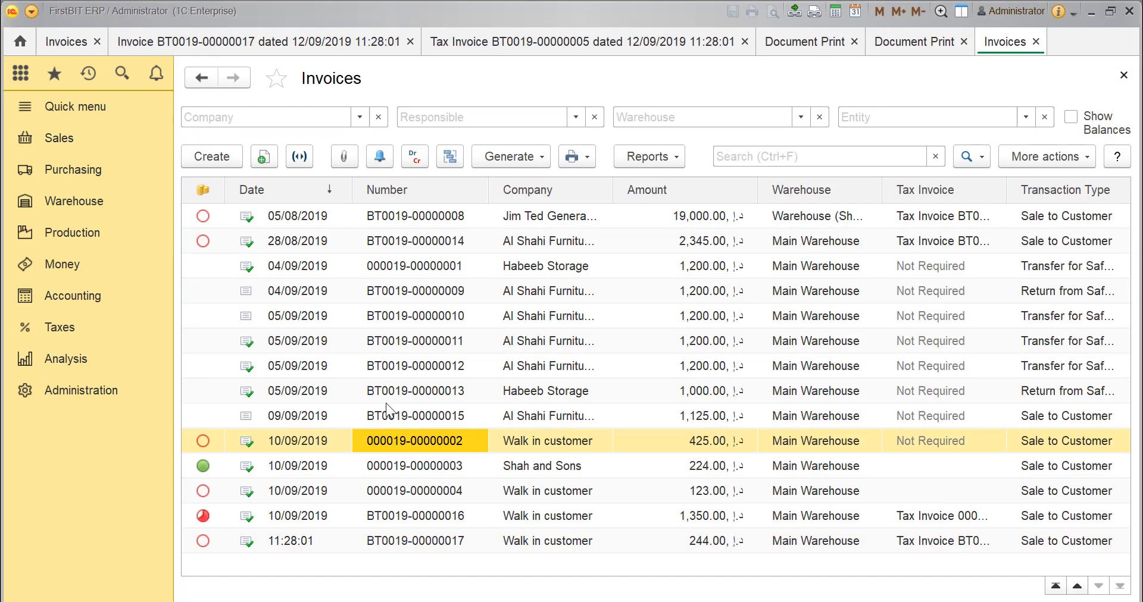
right_click(393, 492)
mouse_move(506, 592)
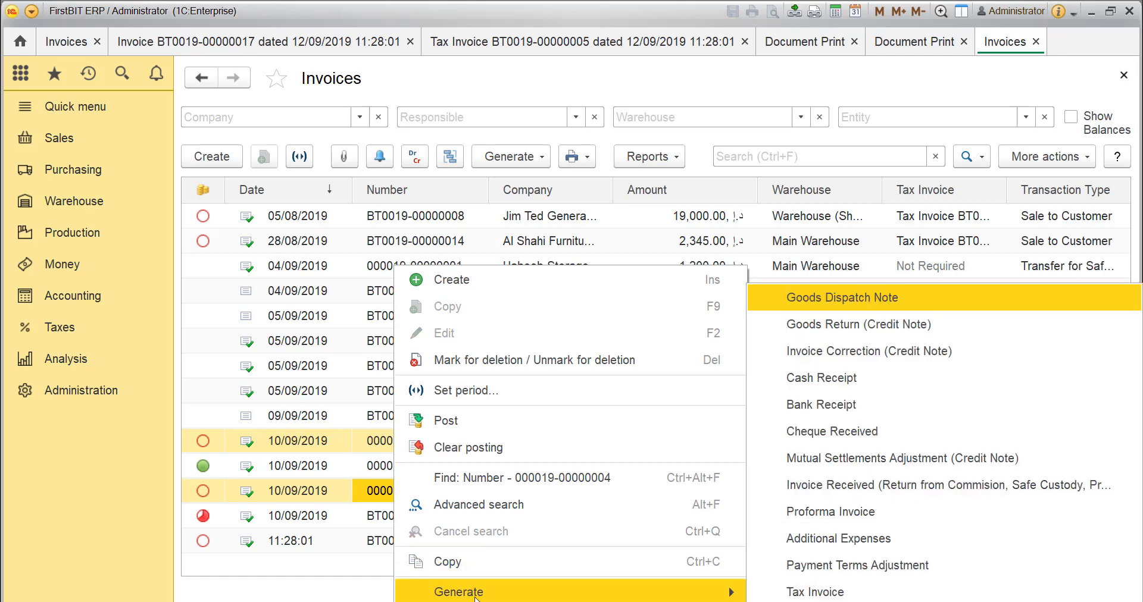
click(861, 592)
click(384, 123)
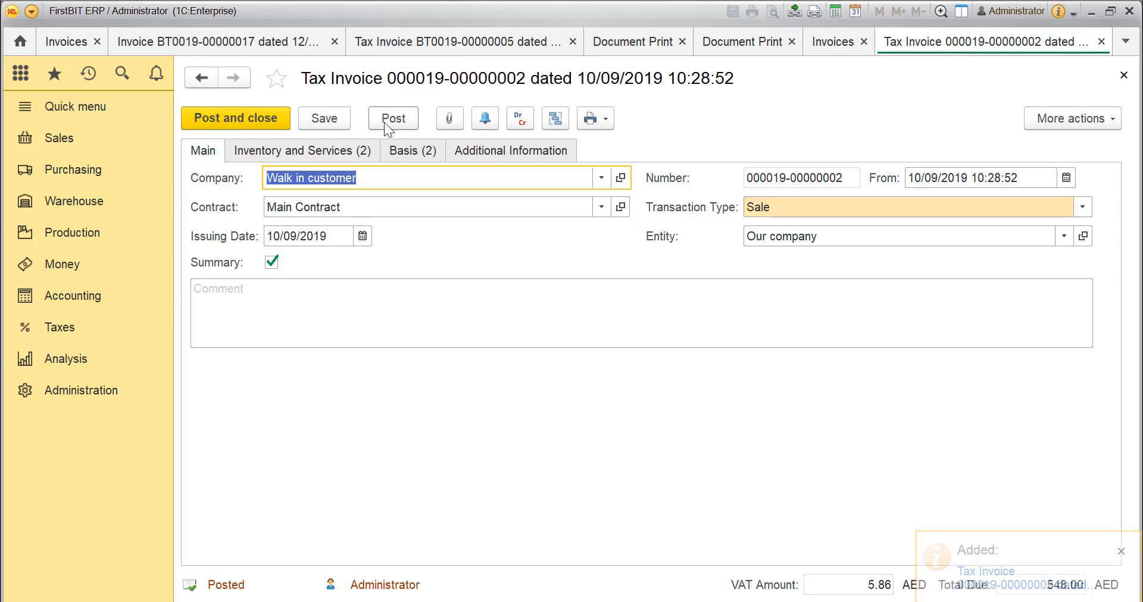
- Review the summary tax invoice's inventory and services lines and its basis invoices, and return to its main details
click(343, 152)
click(389, 152)
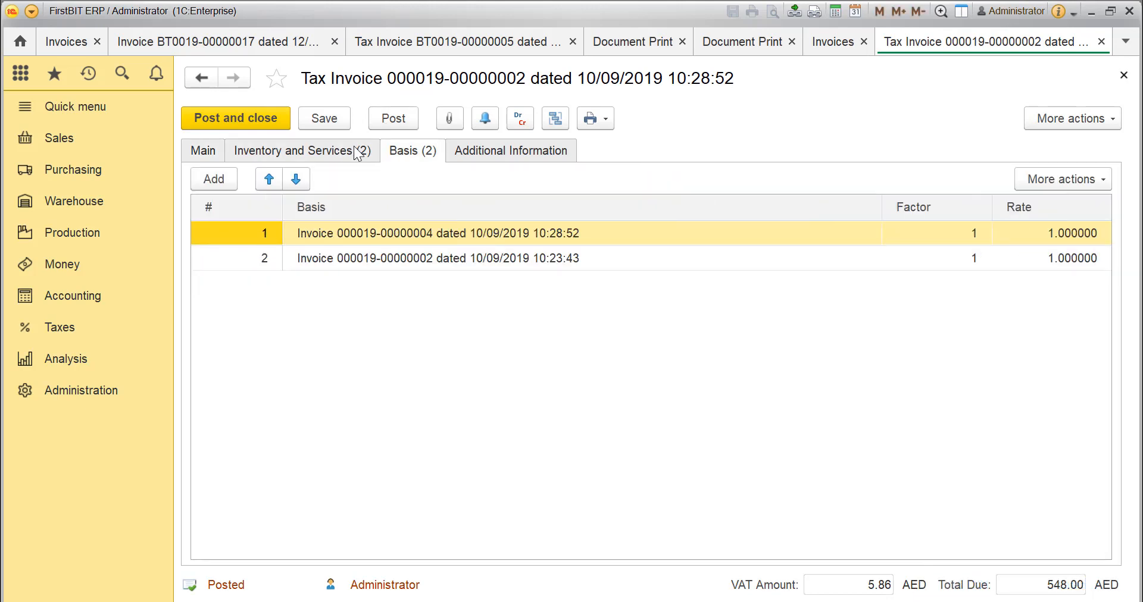
click(238, 152)
click(216, 150)
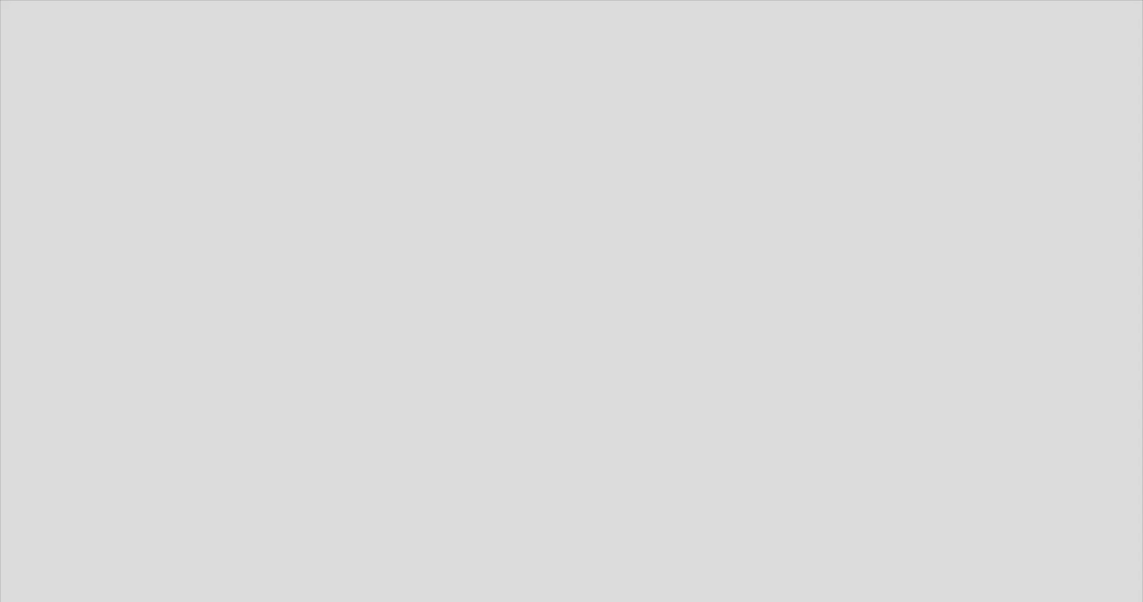